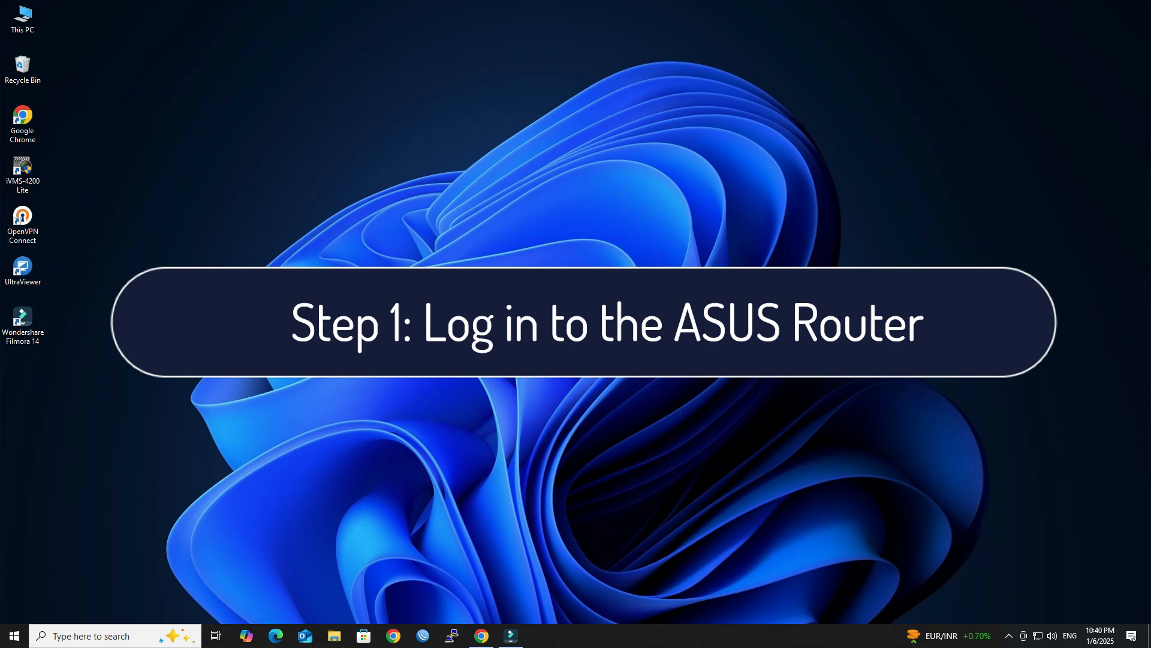
- Switch to Chrome and open the router's sign-in page at asusrouter.com
click(481, 636)
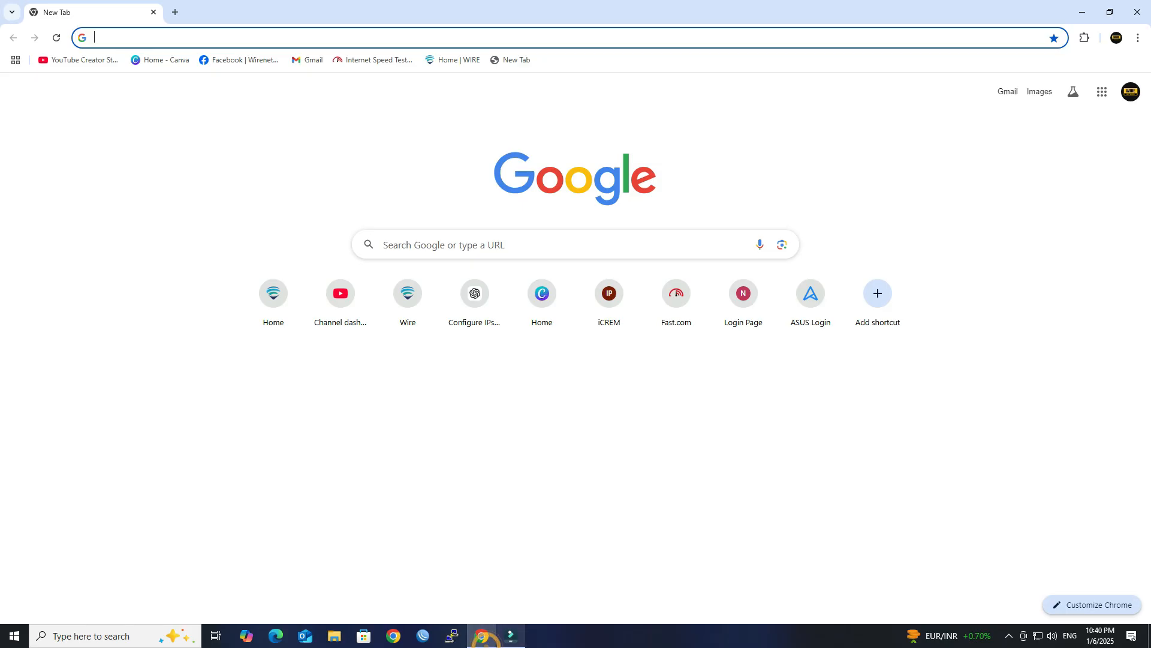
text(asusrouter.com)
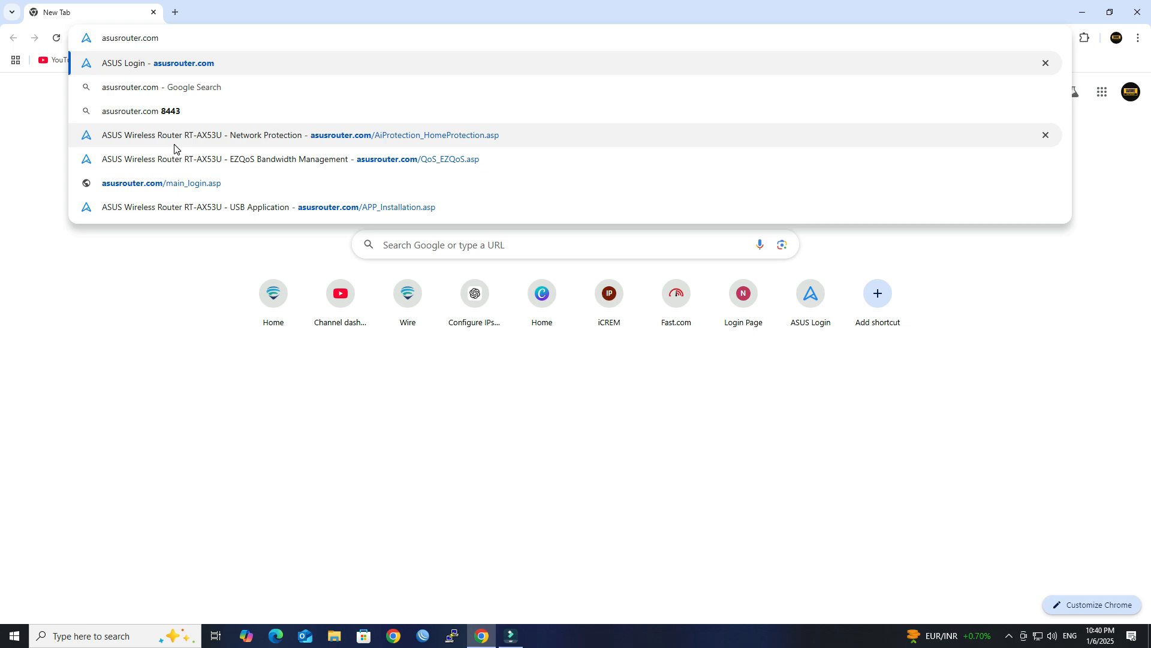
key(Return)
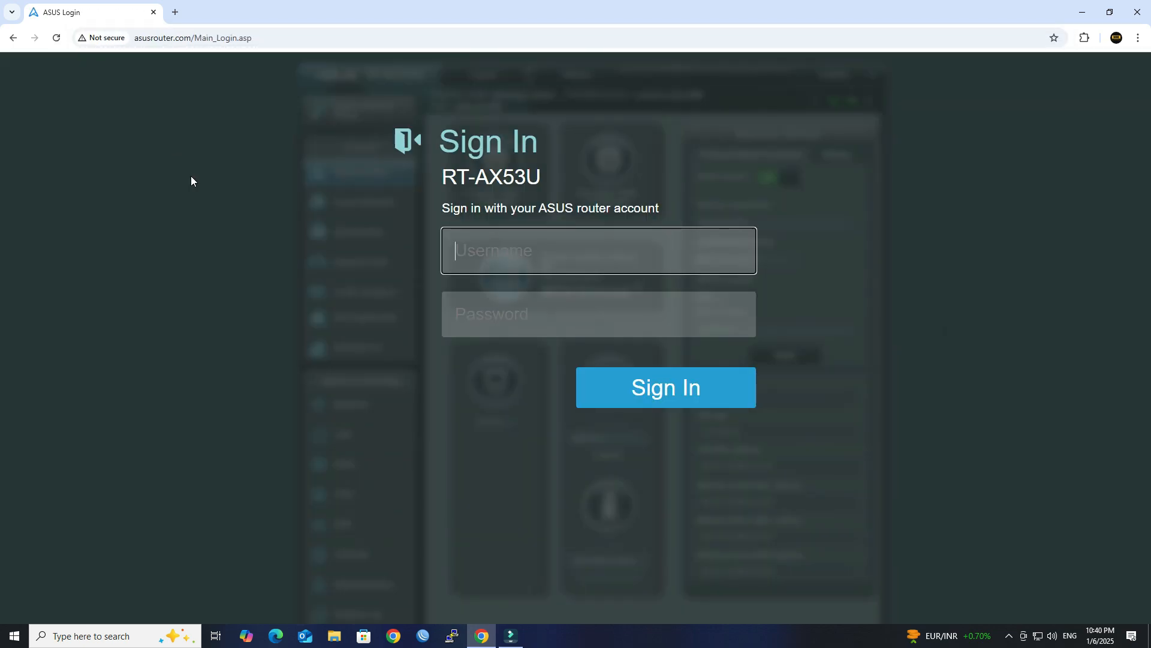
- Sign in to the router as admin with the account password and open the QoS settings
text(admin)
key(Tab)
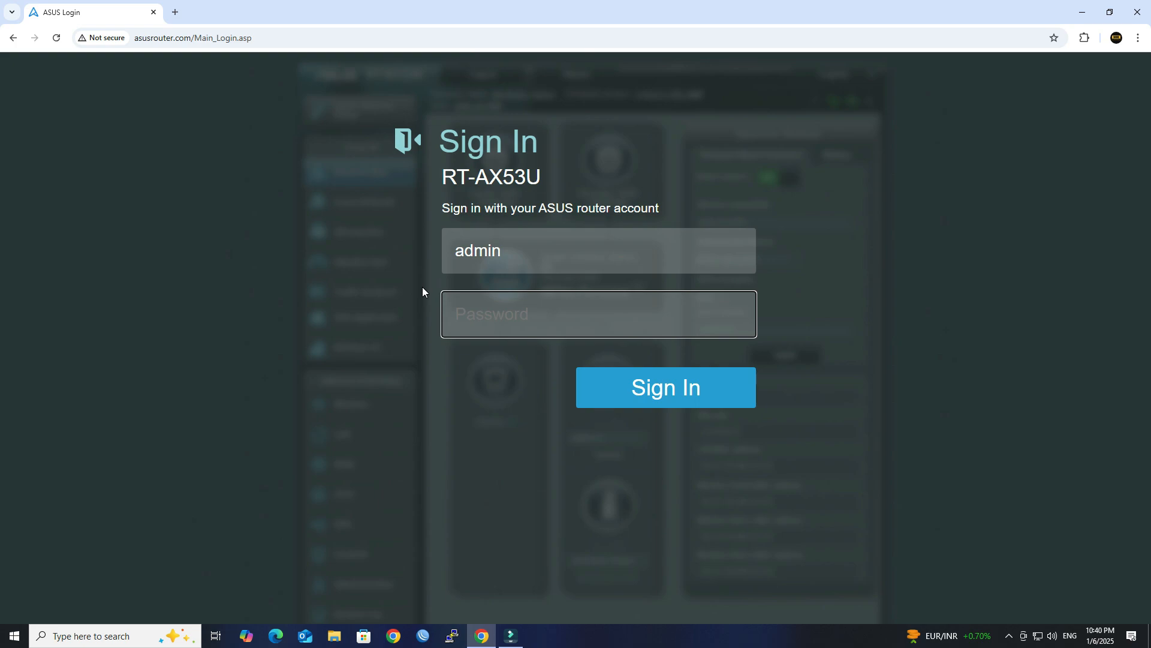
text(***********)
click(706, 393)
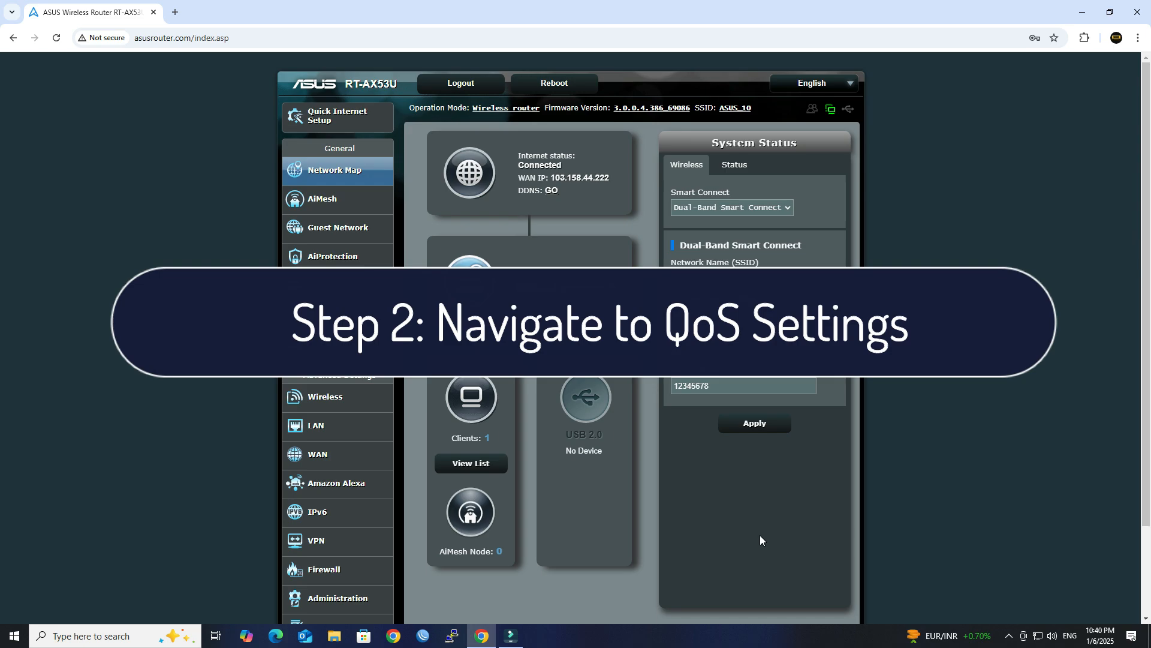
scroll(760, 535, down, 1)
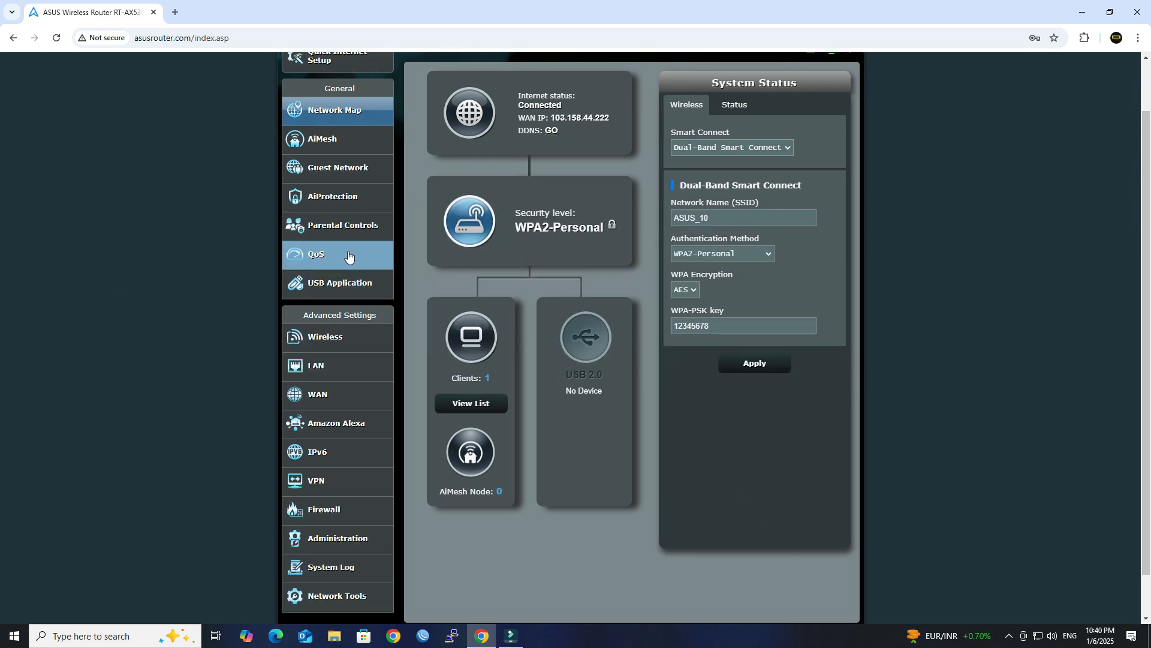
click(347, 255)
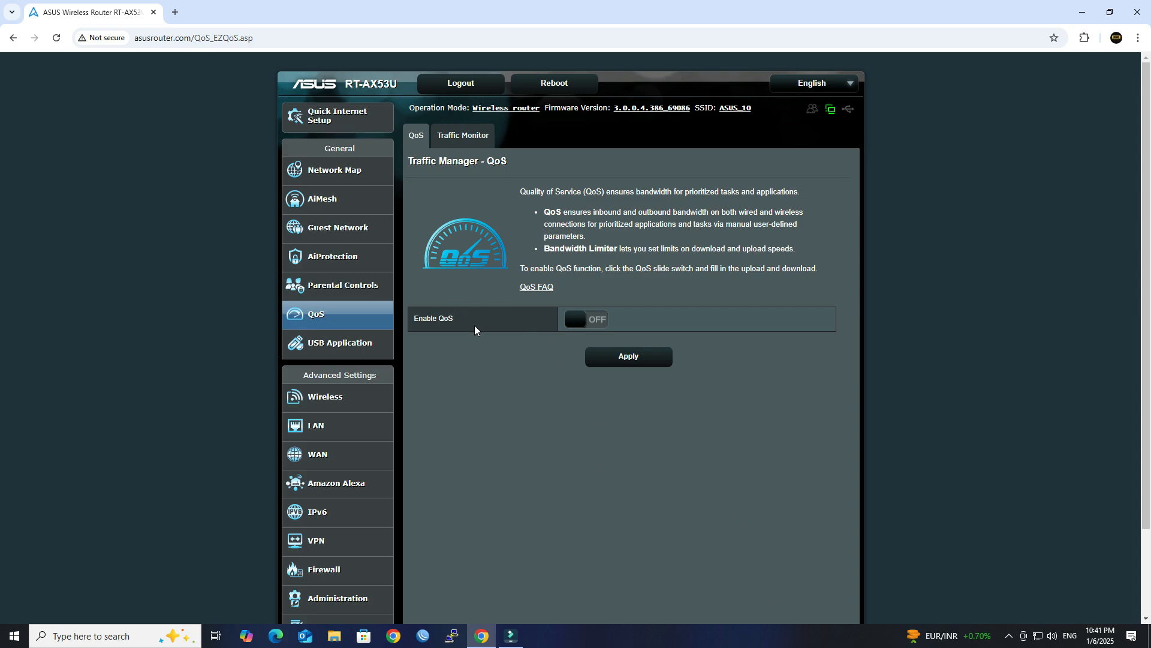
- Measure the unrestricted internet speed with fast.com in a new tab, and close that tab
click(175, 3)
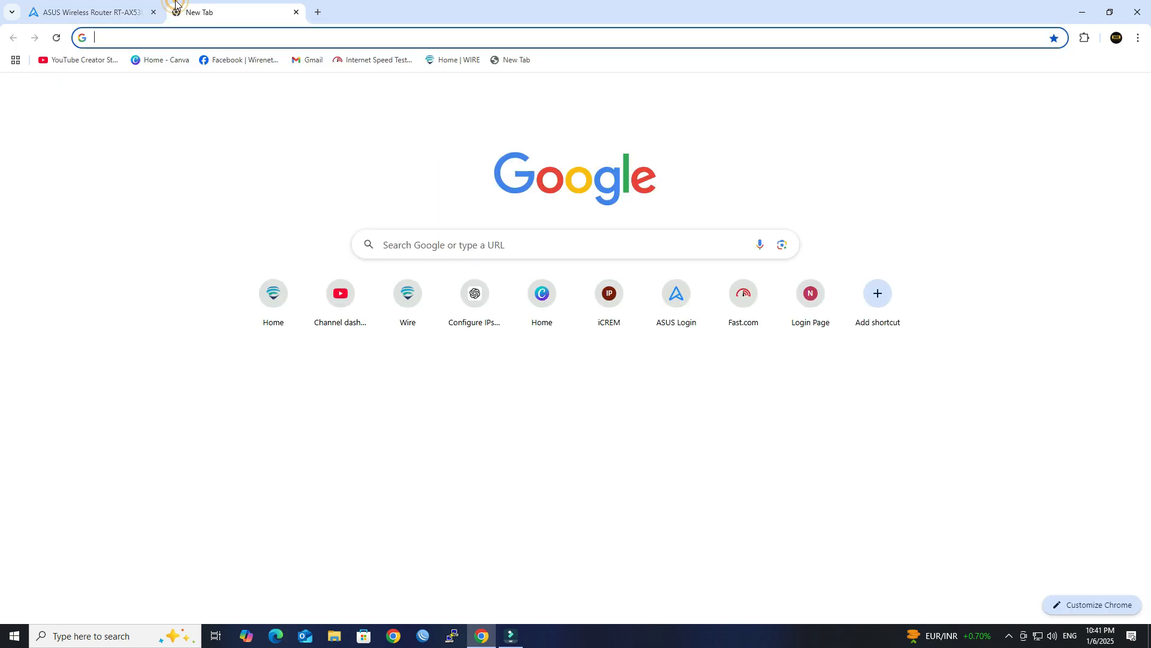
text(fast)
key(Return)
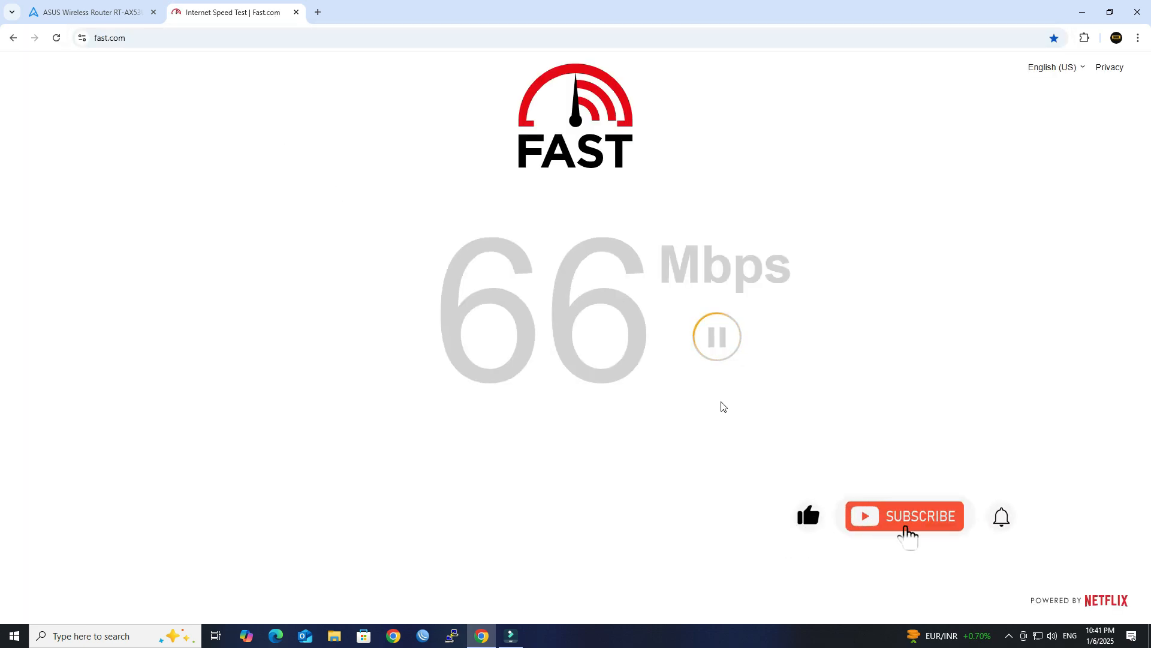
click(297, 12)
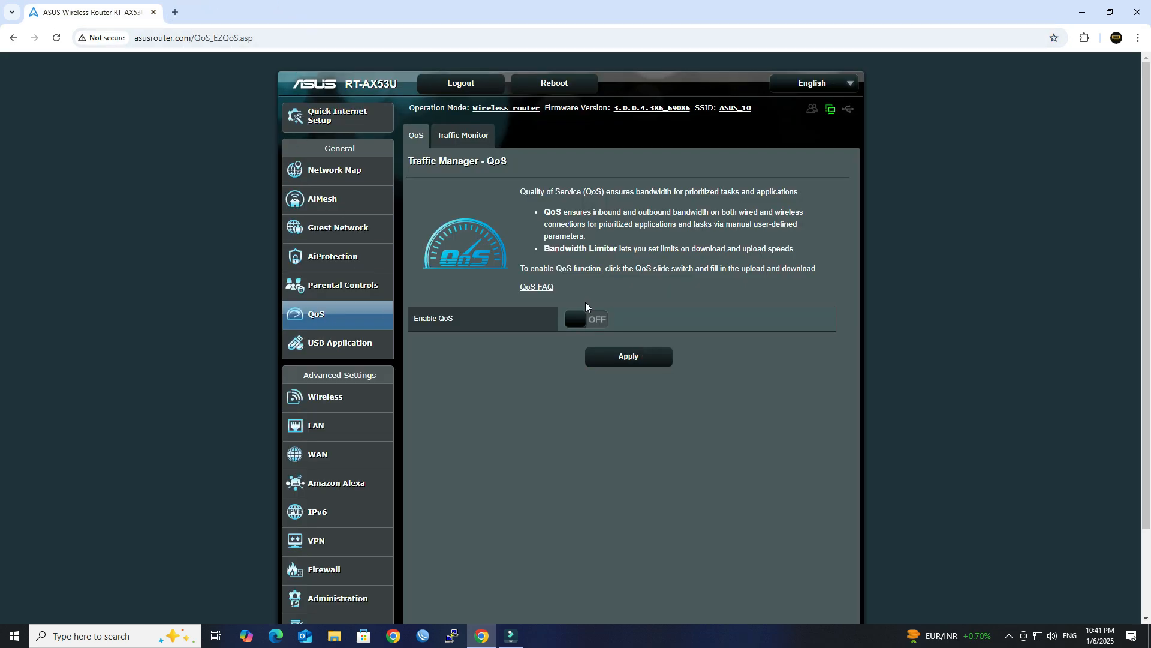
- Enable QoS and set the QoS type to Bandwidth Limiter
click(578, 324)
scroll(712, 519, down, 2)
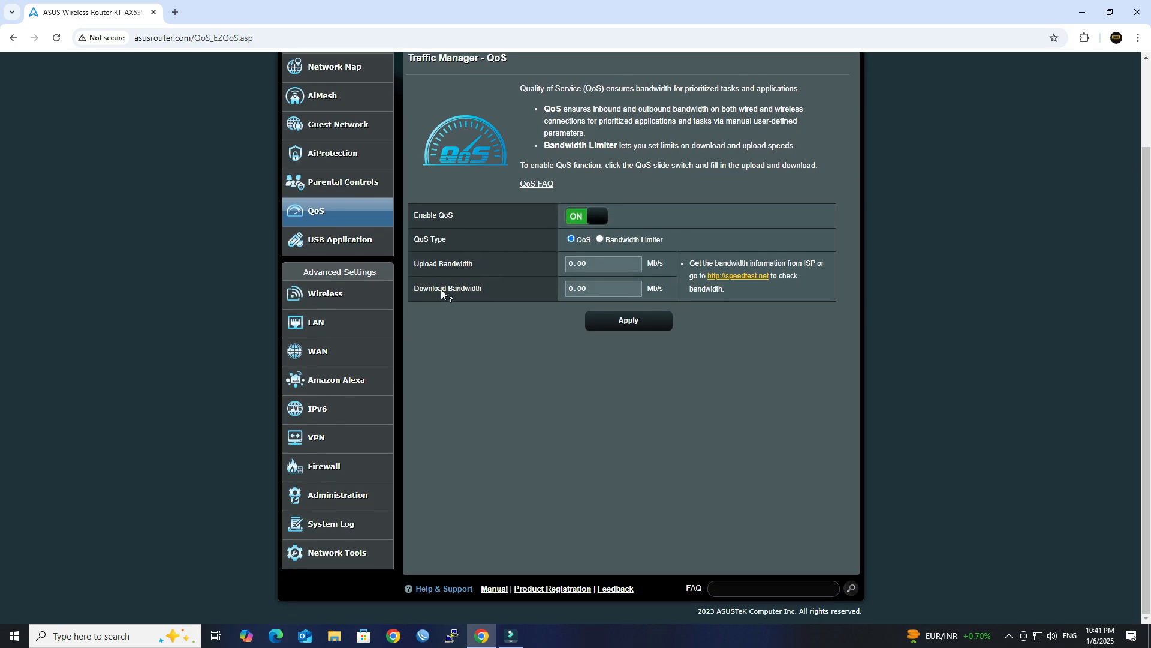
drag(447, 241, 414, 240)
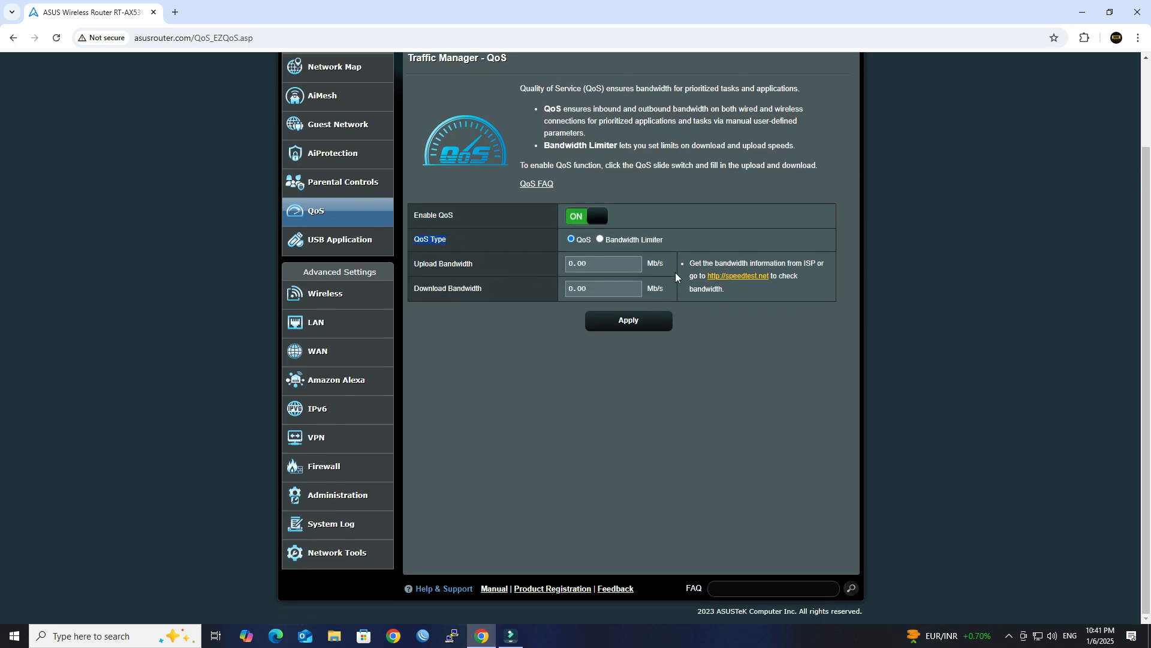
click(600, 239)
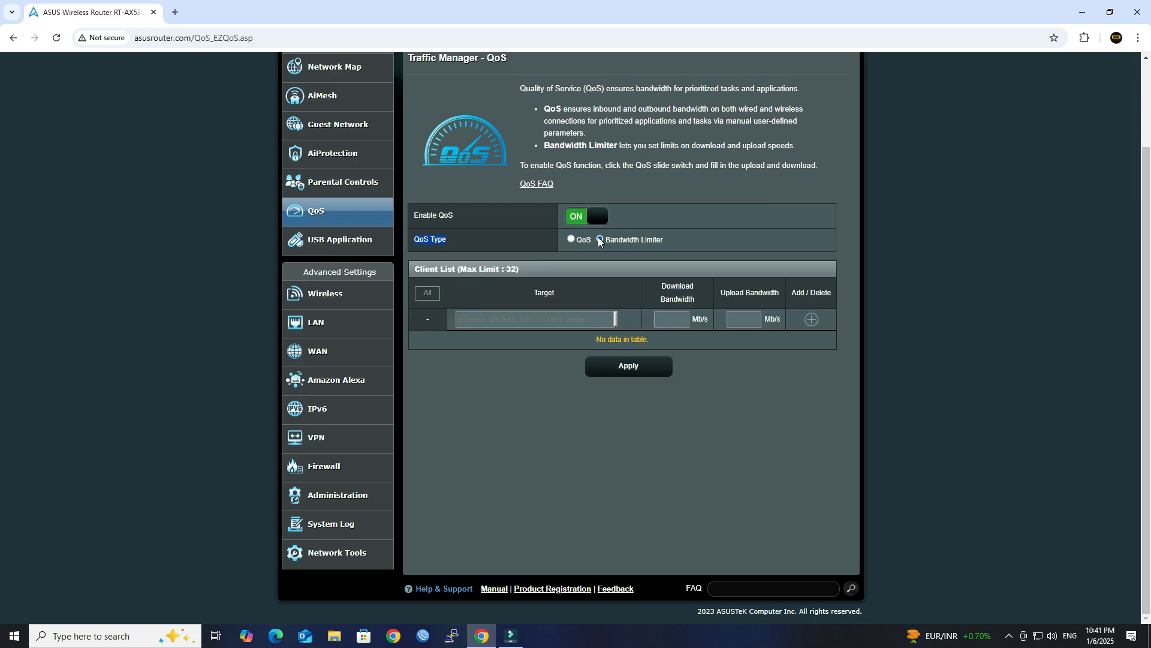
- Choose the connected client wirenet as the target in the bandwidth limiter's client list
click(582, 318)
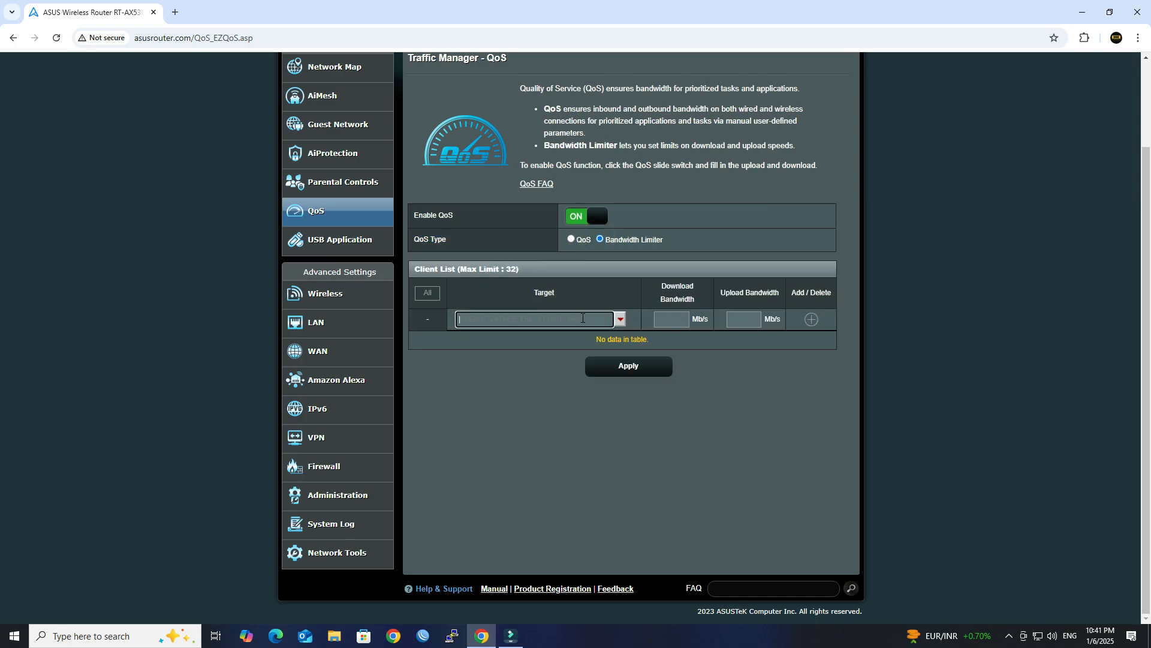
drag(558, 292, 533, 292)
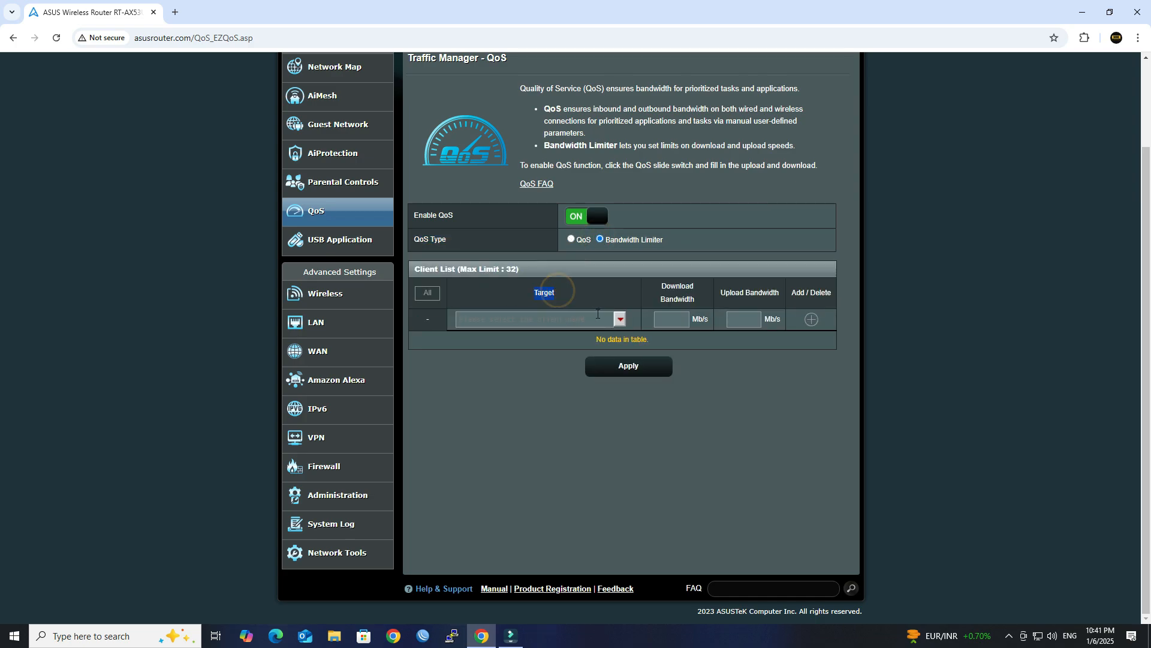
click(616, 321)
click(555, 333)
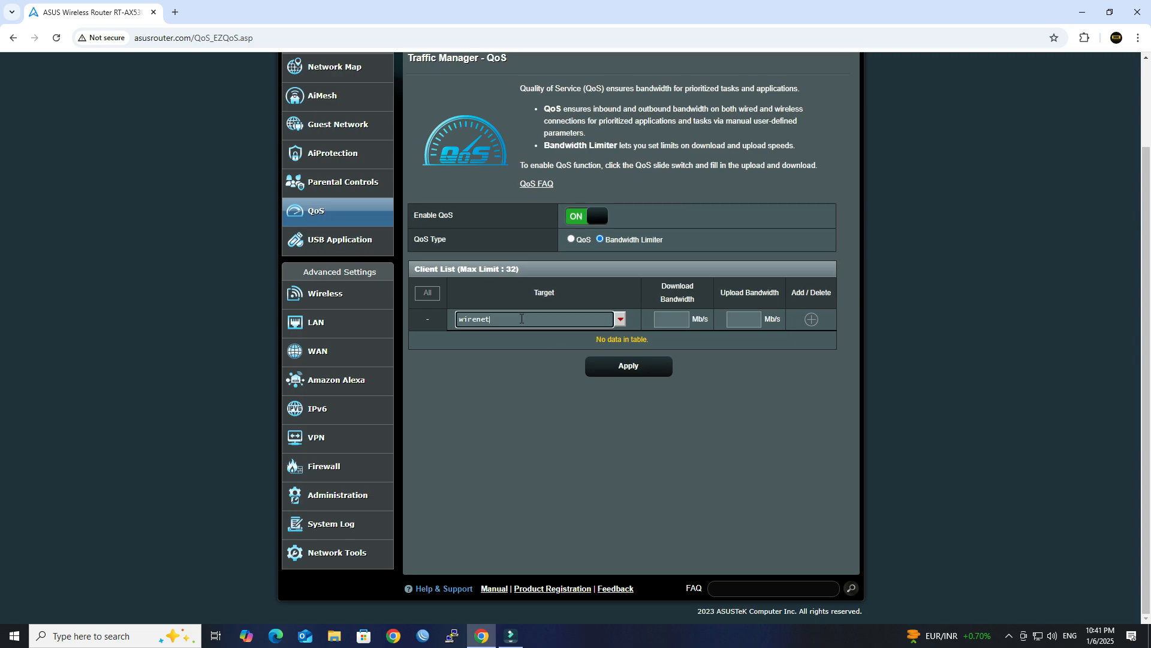
drag(522, 318, 460, 319)
click(513, 324)
- Check this computer's name with the hostname command in Command Prompt, and minimize its window
key(super+r)
key(Return)
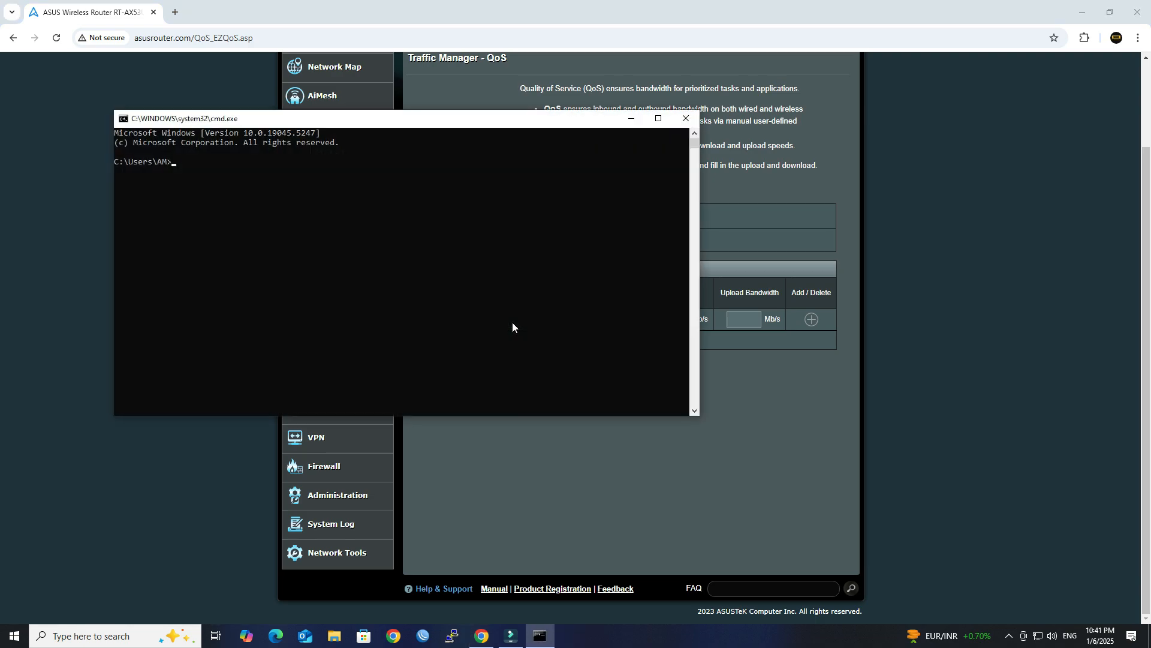
text(hostname)
key(Return)
double_click(139, 172)
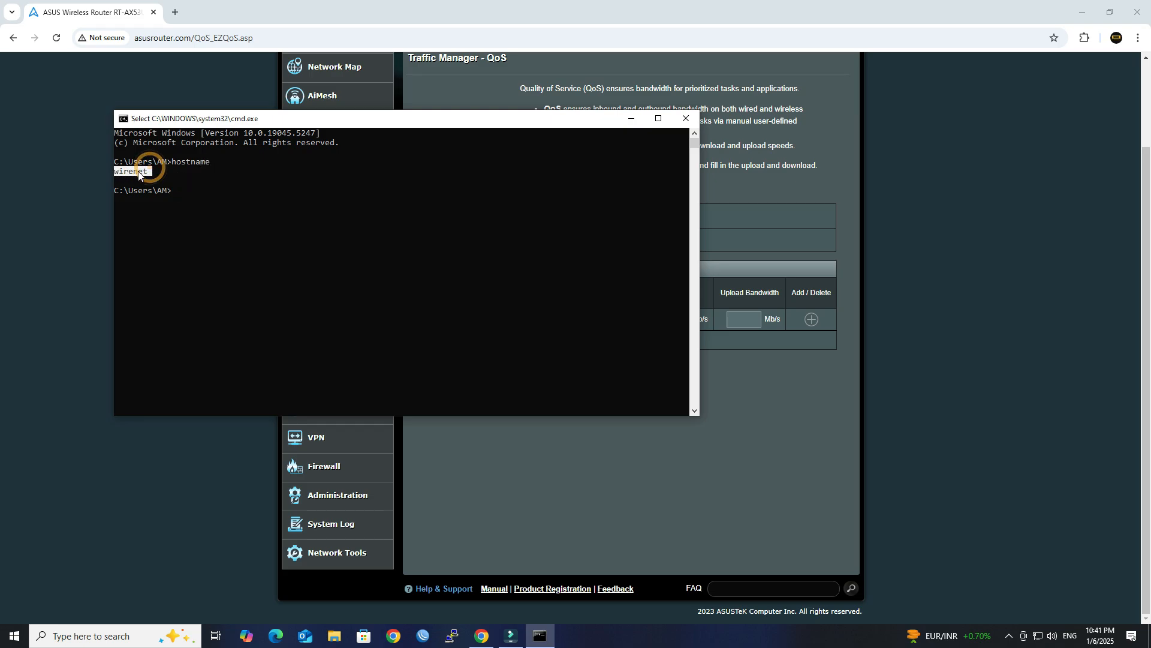
click(631, 118)
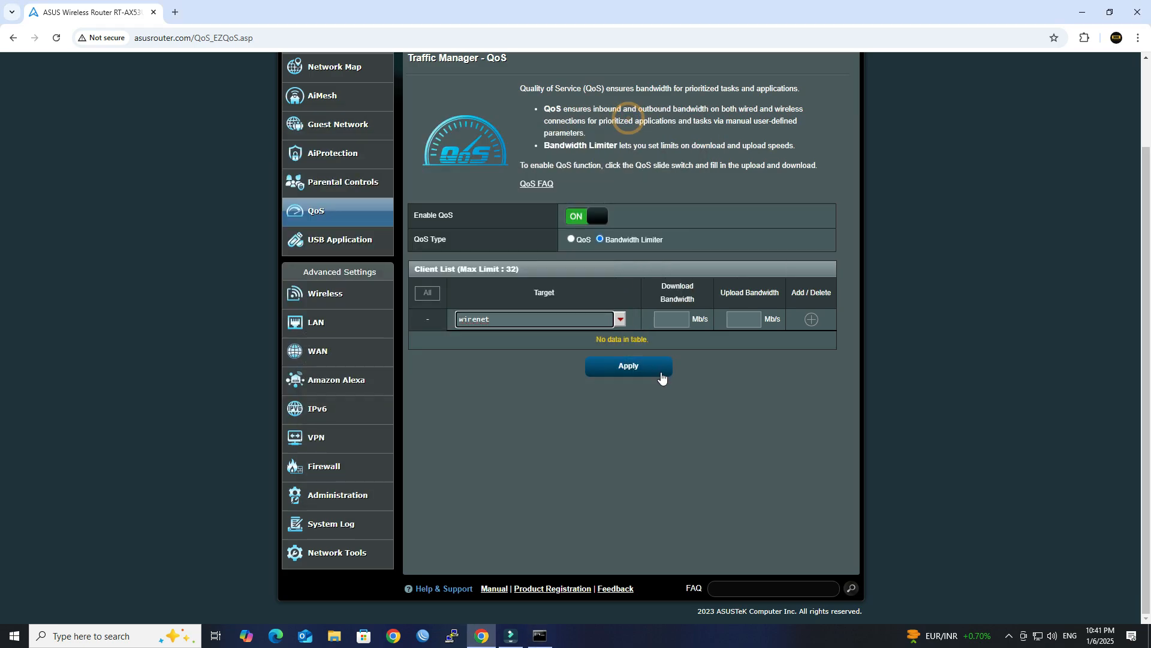
- Add wirenet to the client list with 10 Mb/s download and 10 Mb/s upload bandwidth, and apply the settings
click(681, 320)
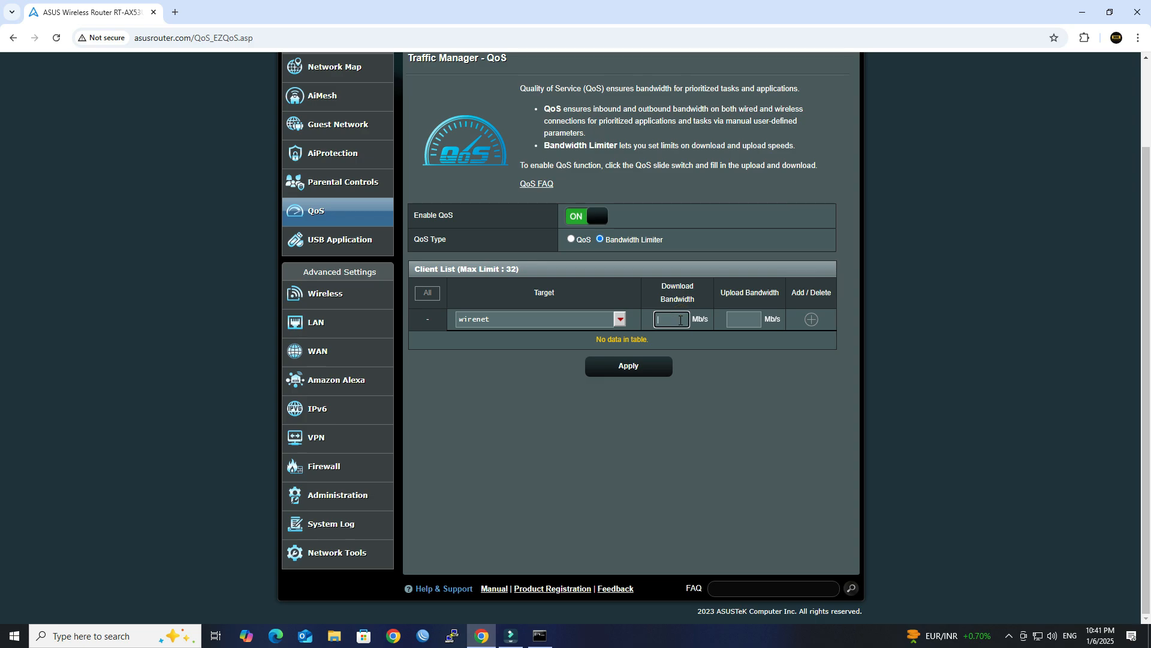
key(Tab)
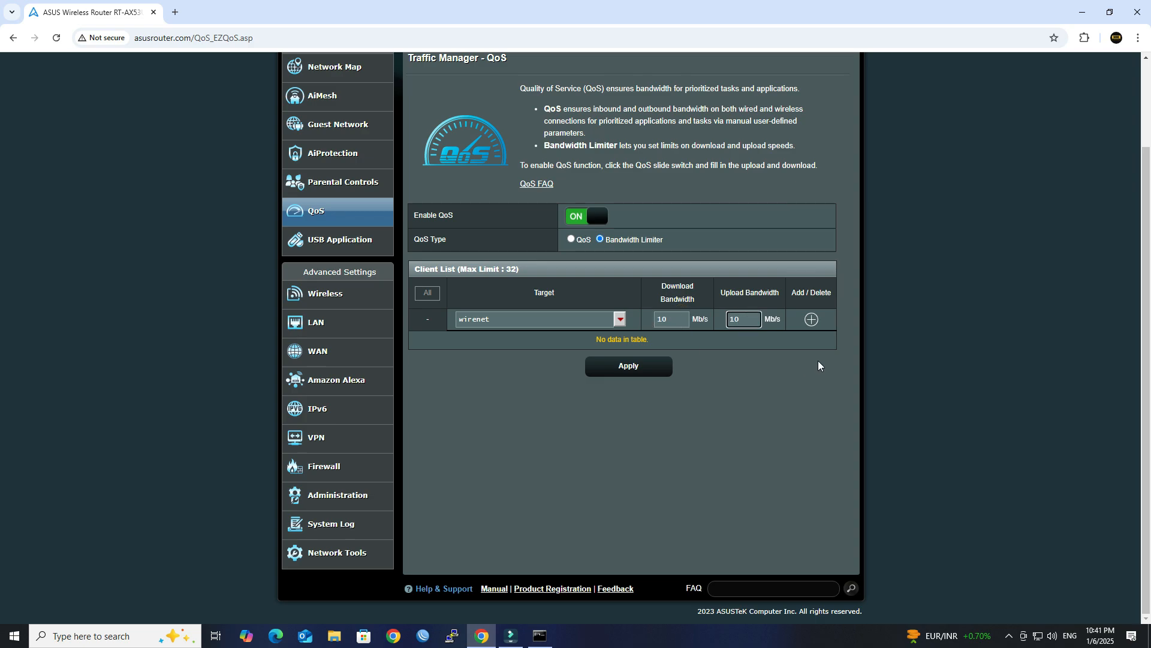
text(10)
click(811, 320)
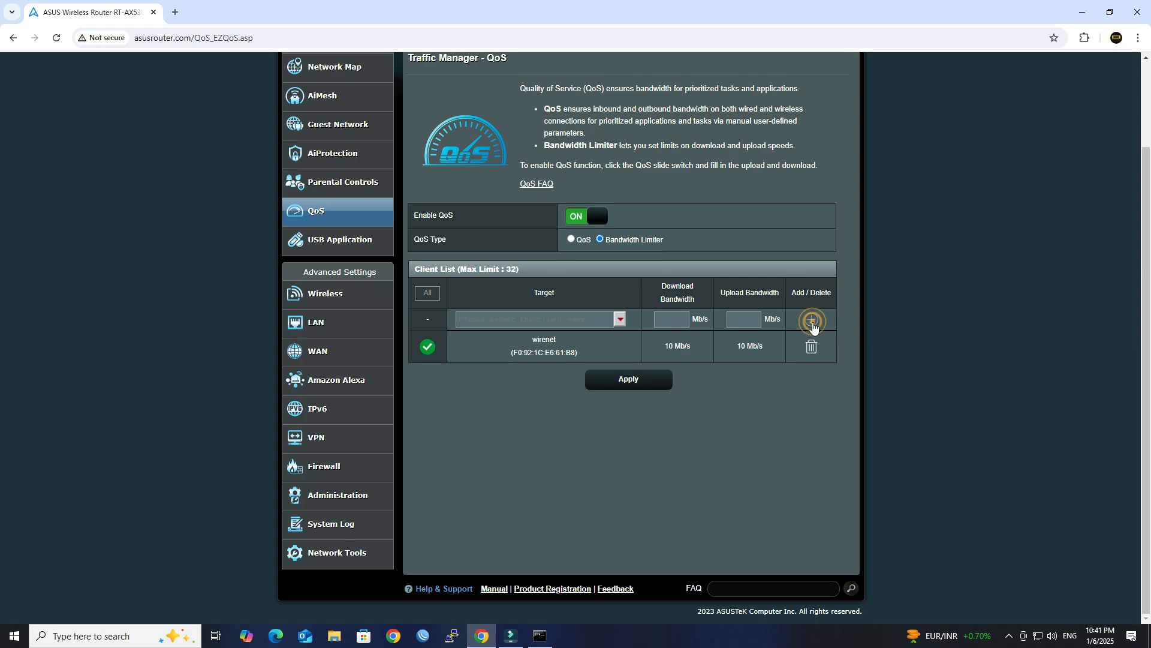
drag(607, 357, 524, 345)
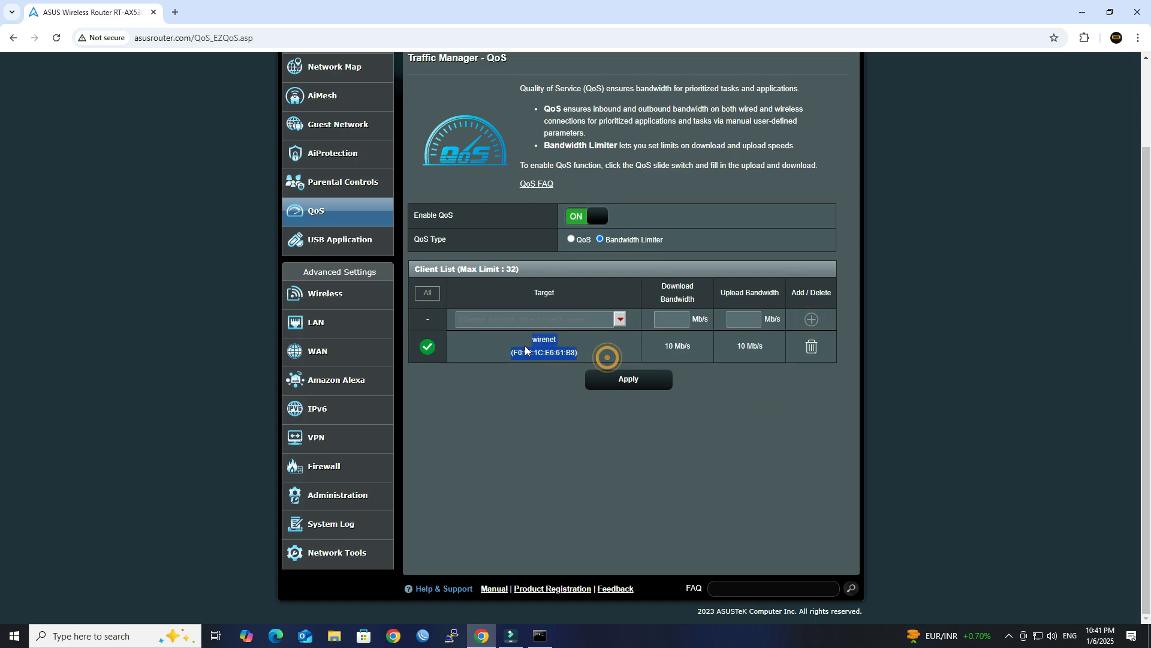
click(557, 437)
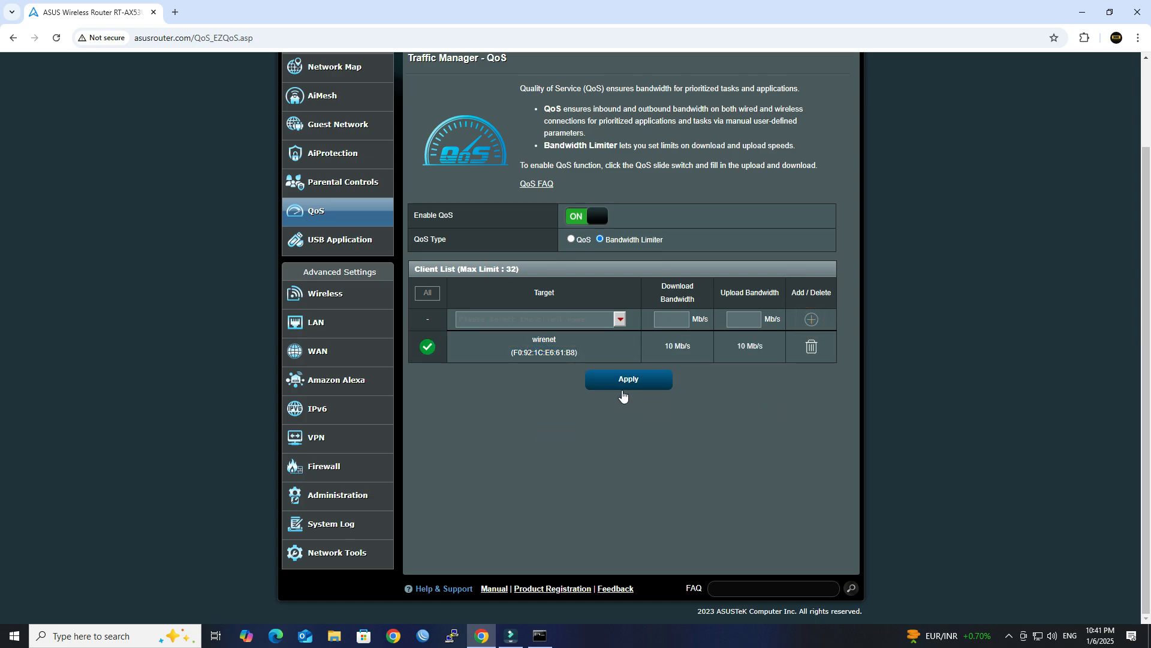
click(646, 378)
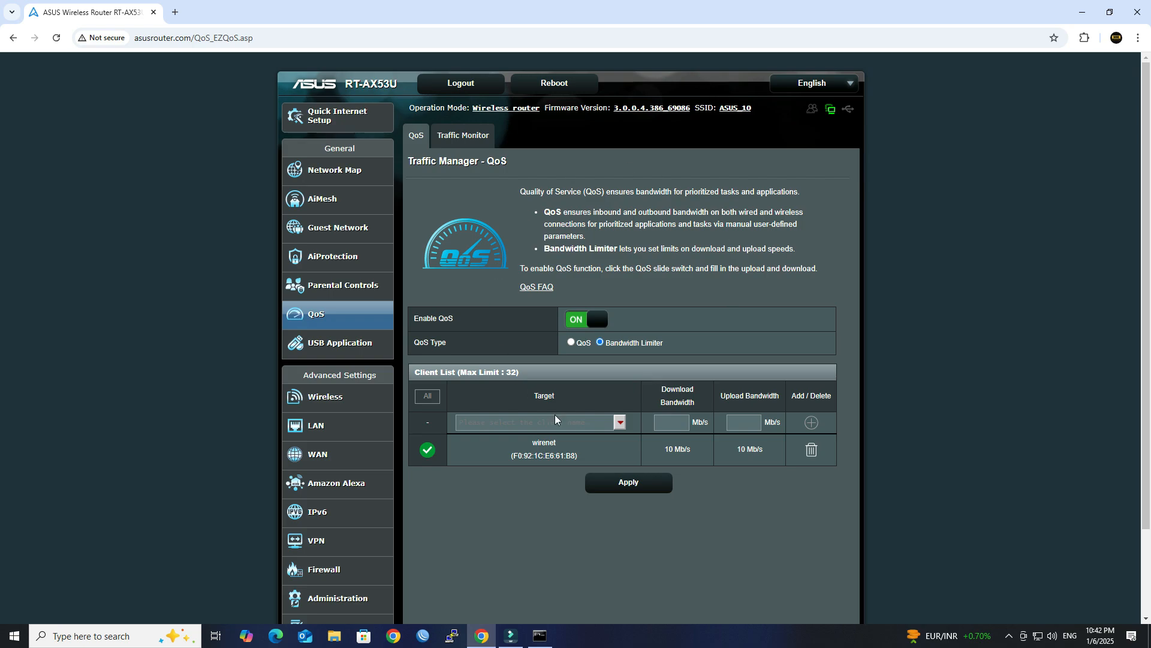
click(606, 480)
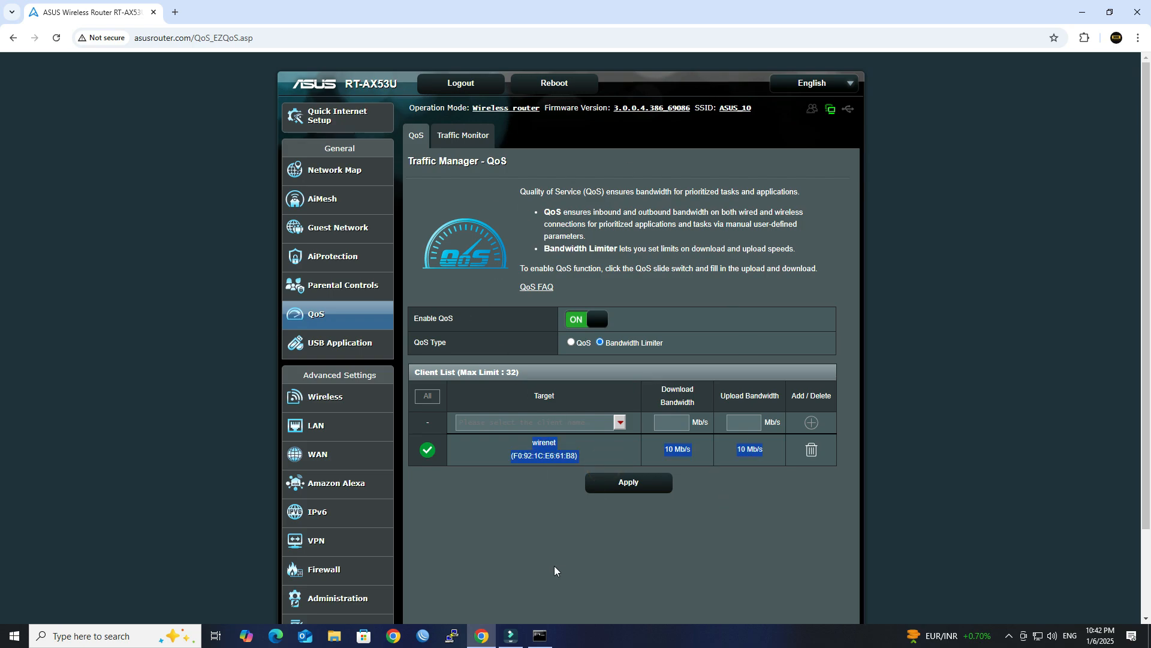
- Open the router's Traffic Monitor and run Google's internet speed test, found by searching speedtest, in a new tab
click(463, 135)
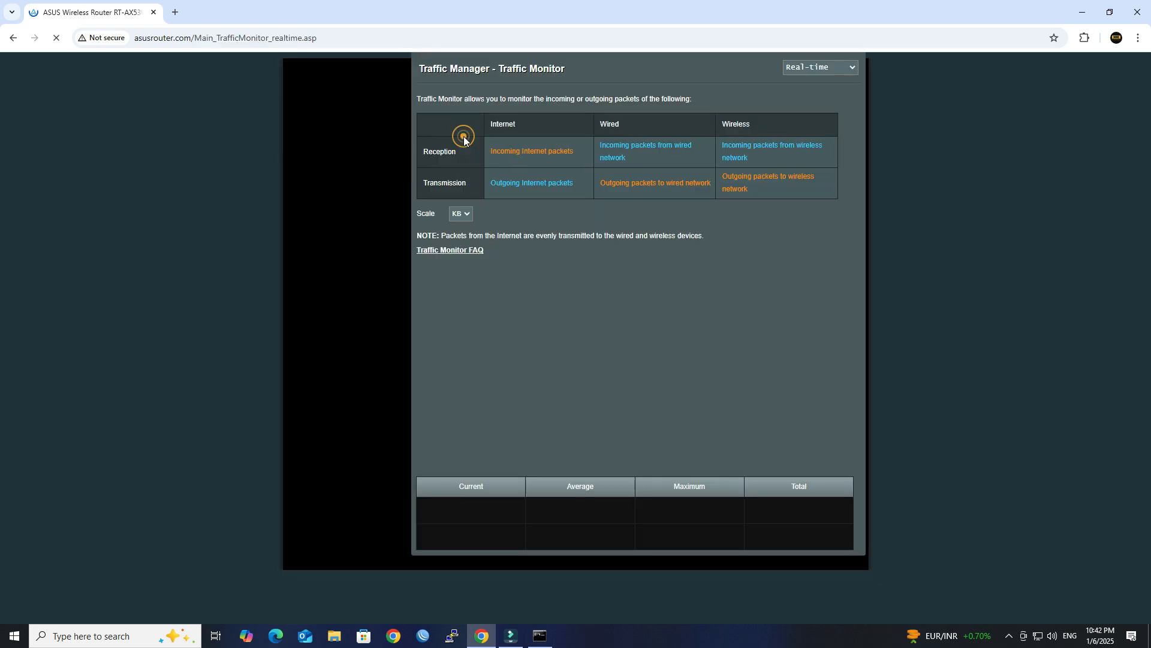
click(174, 12)
text(spe)
key(Return)
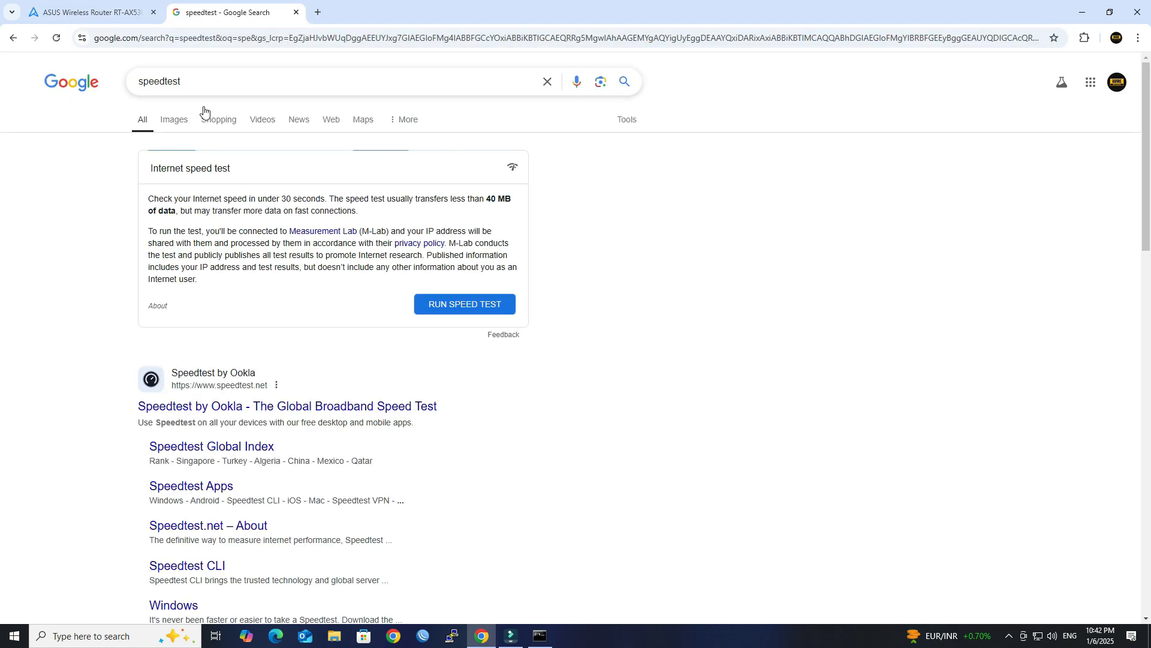
click(506, 304)
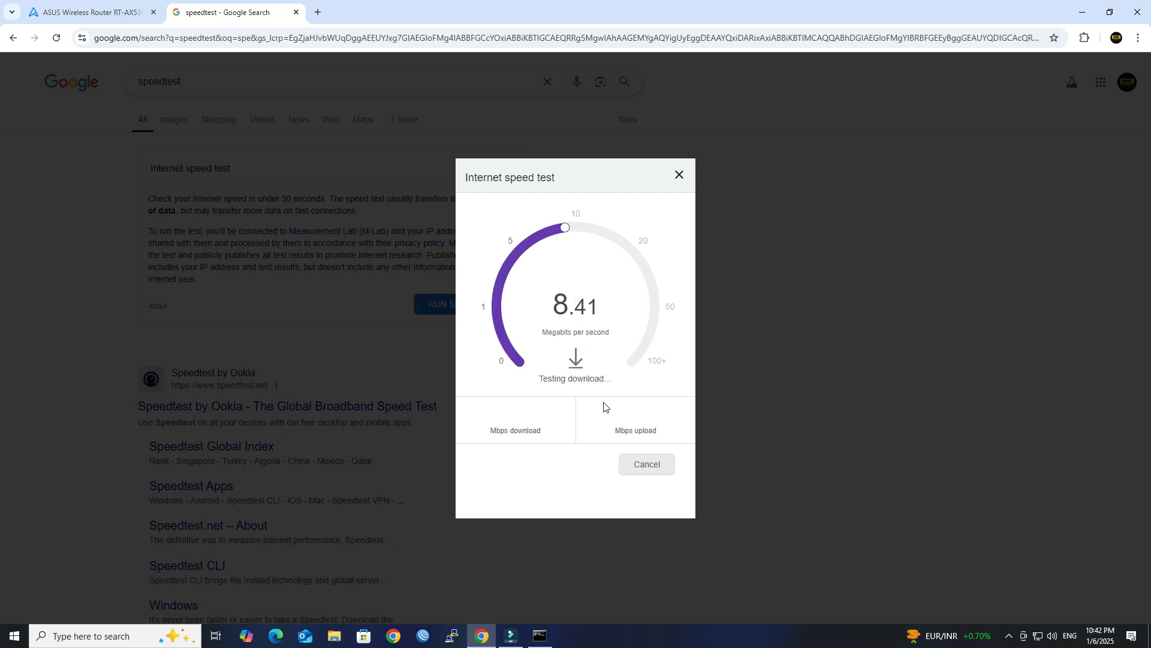
- Inspect the wired traffic peak in the Traffic Monitor during the speed test, and close the test dialog
click(117, 12)
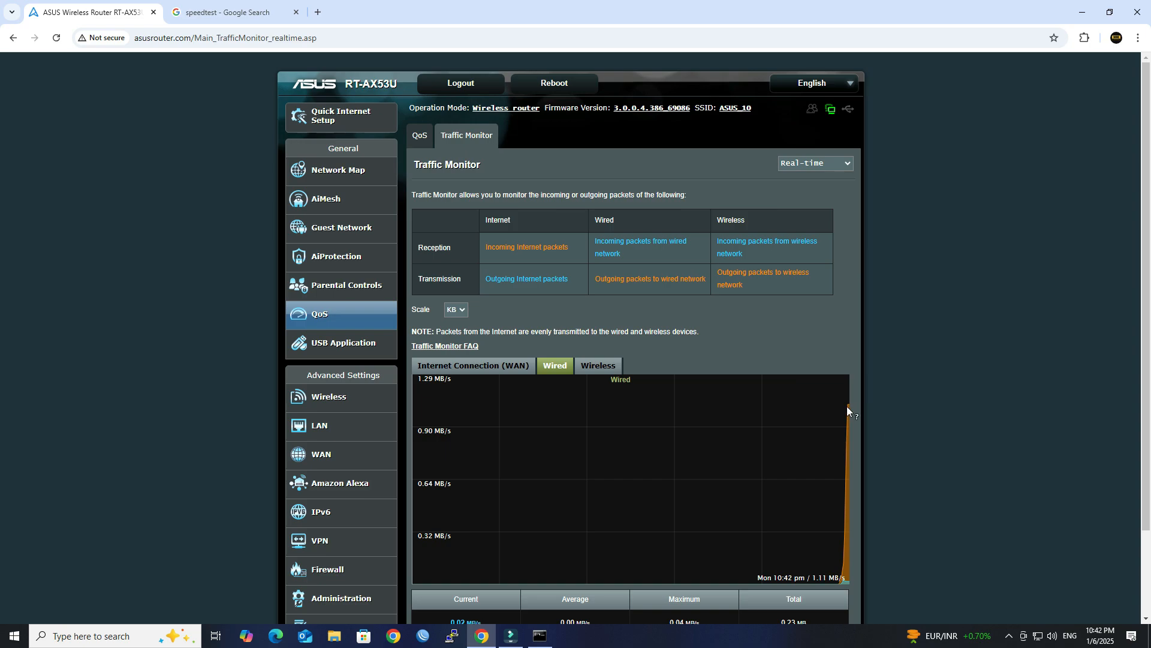
mouse_move(846, 406)
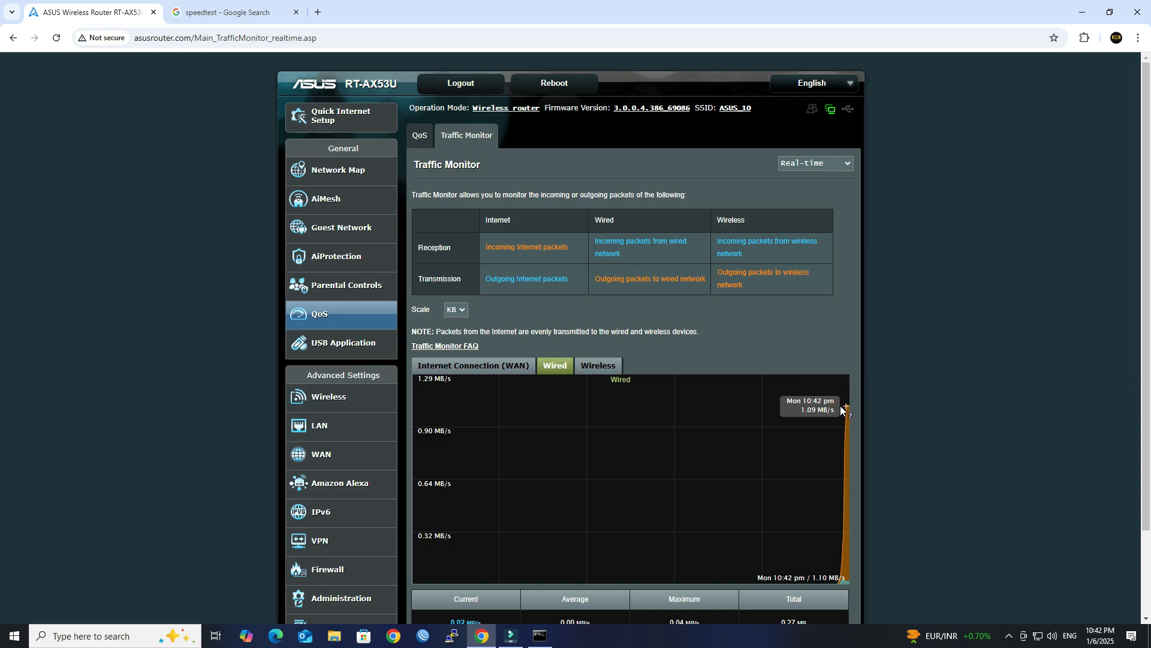
click(204, 12)
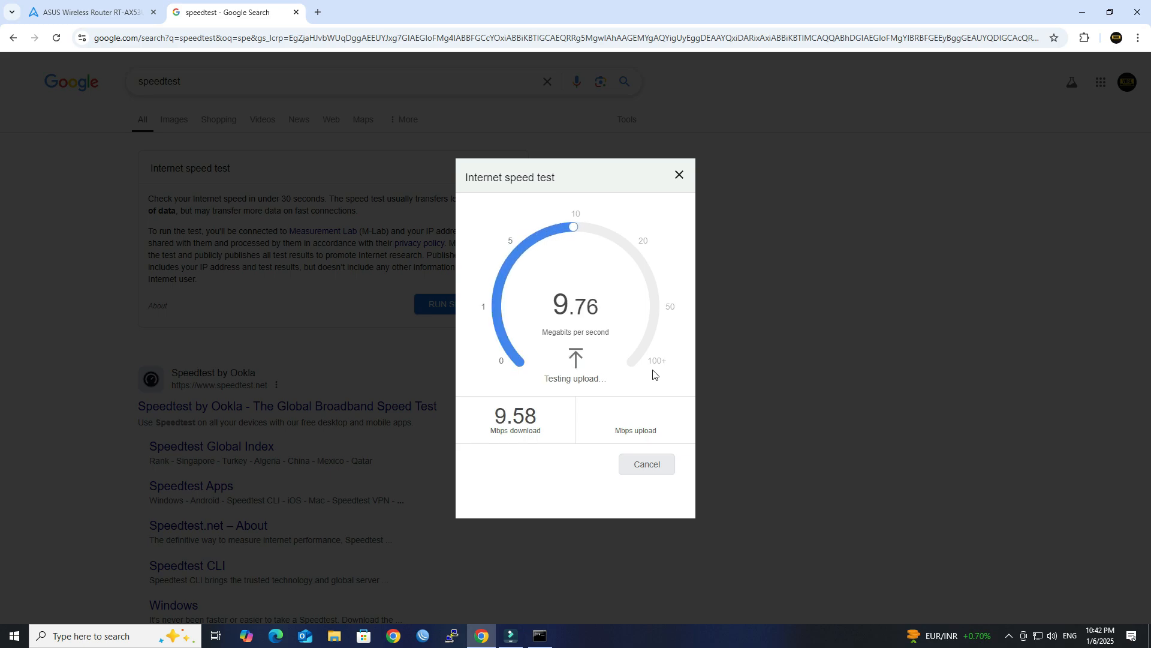
click(679, 176)
- Turn off QoS in the router's Traffic Manager and apply the setting
click(114, 9)
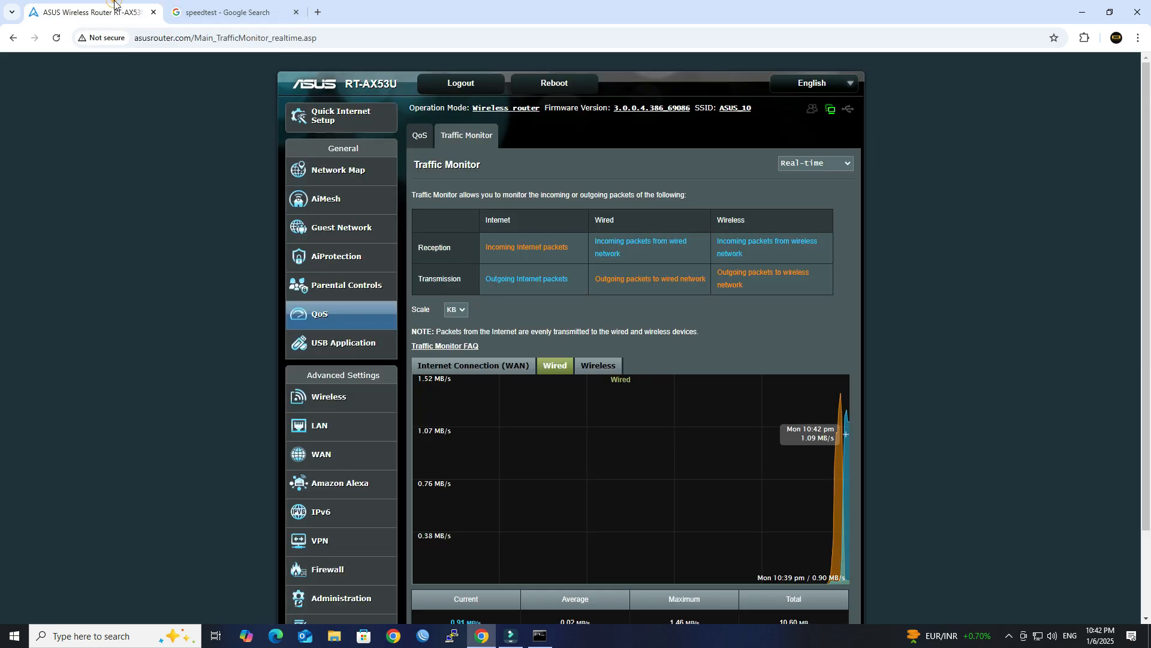
click(419, 135)
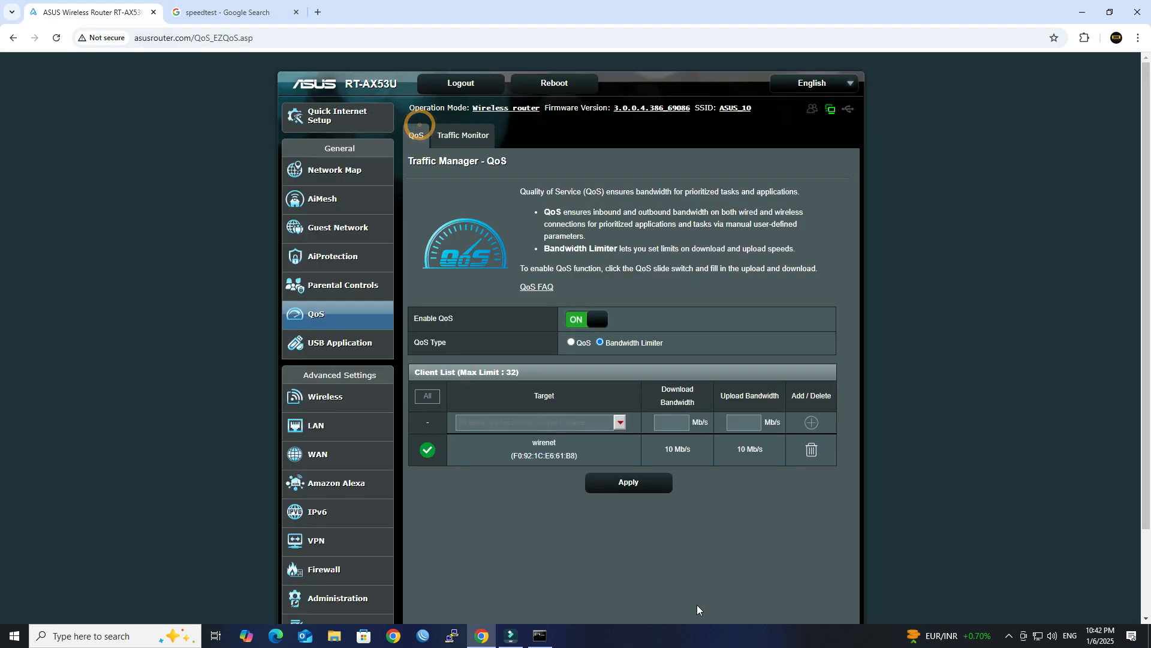
click(583, 319)
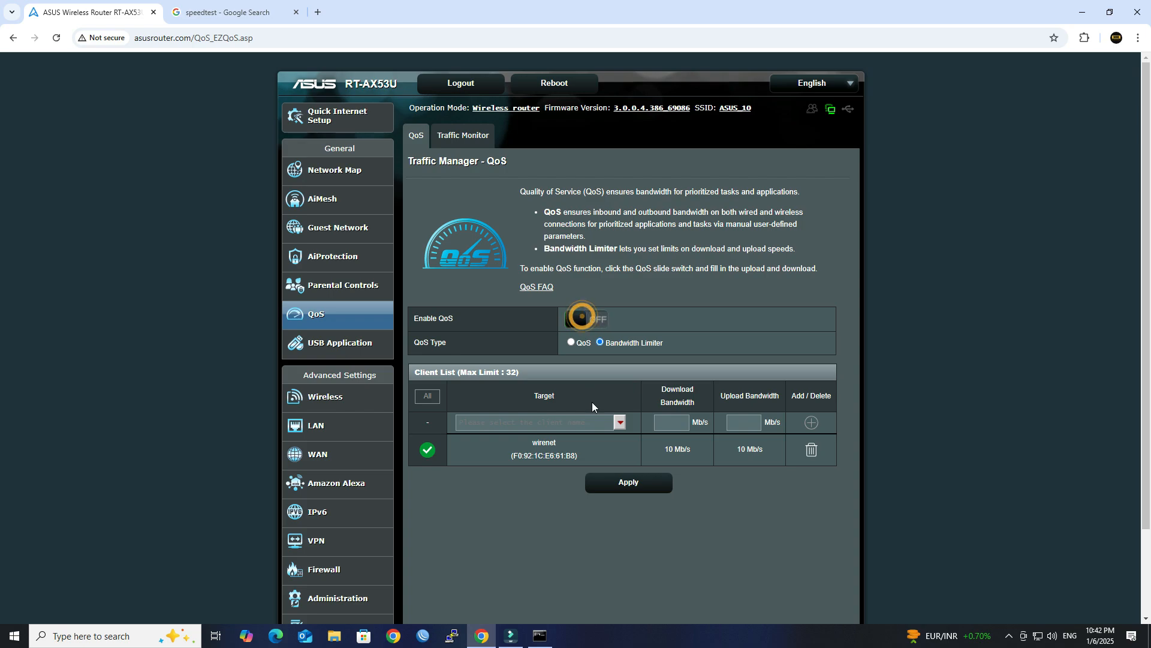
click(618, 352)
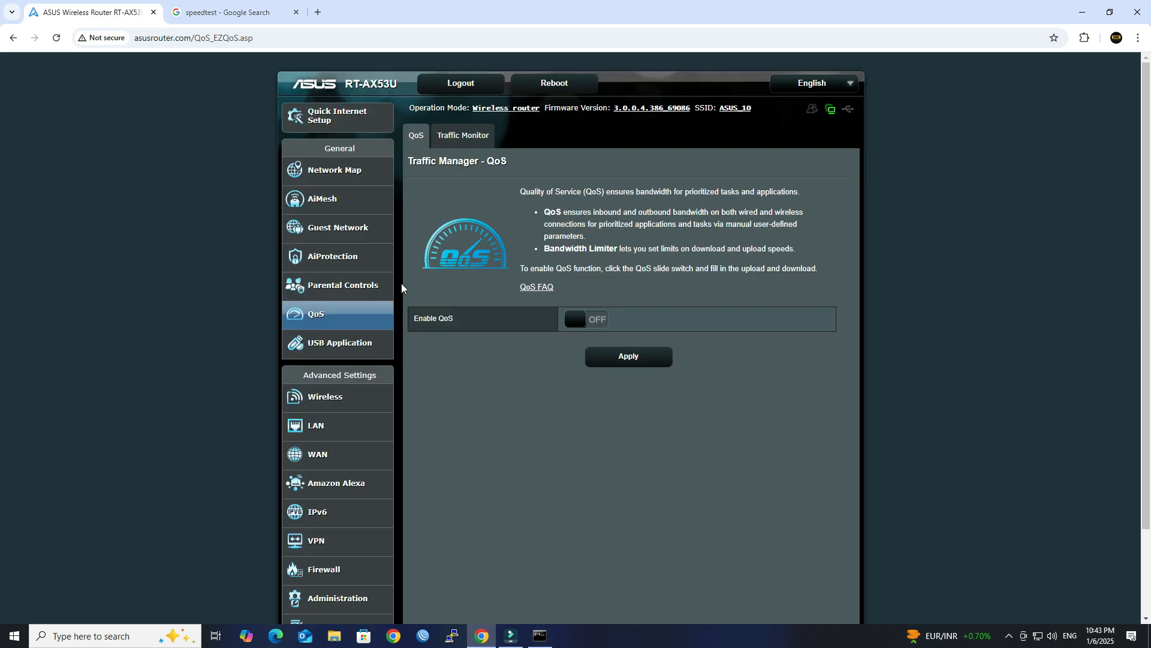
- Run Google's internet speed test again with QoS disabled, and close the test dialog
click(228, 12)
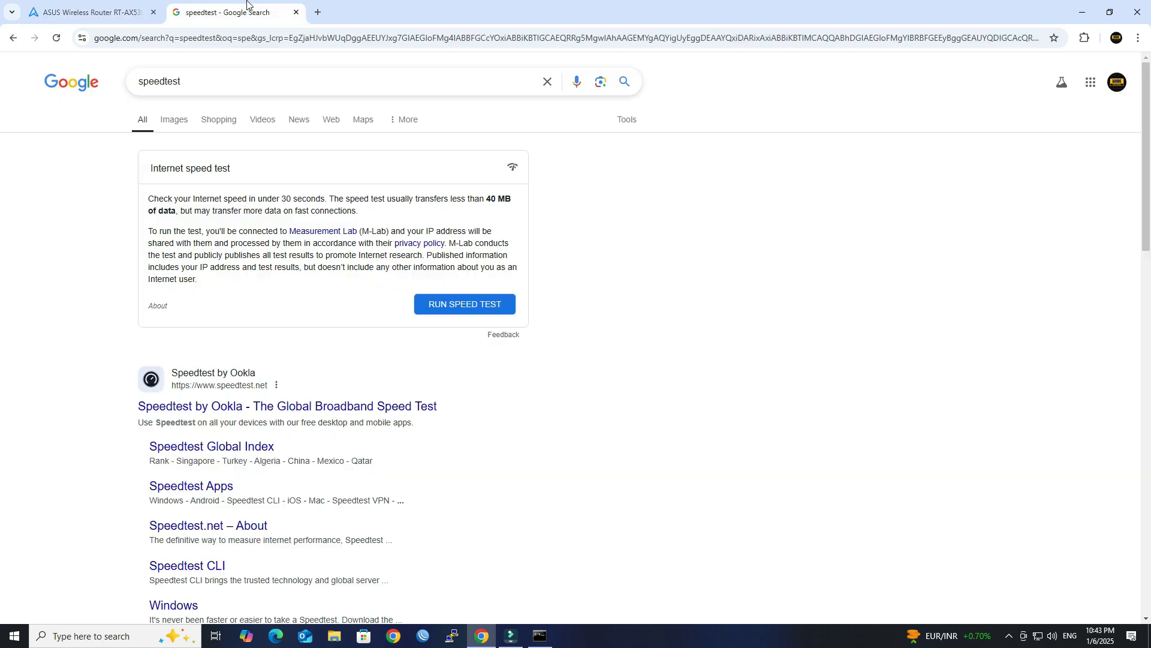
click(444, 313)
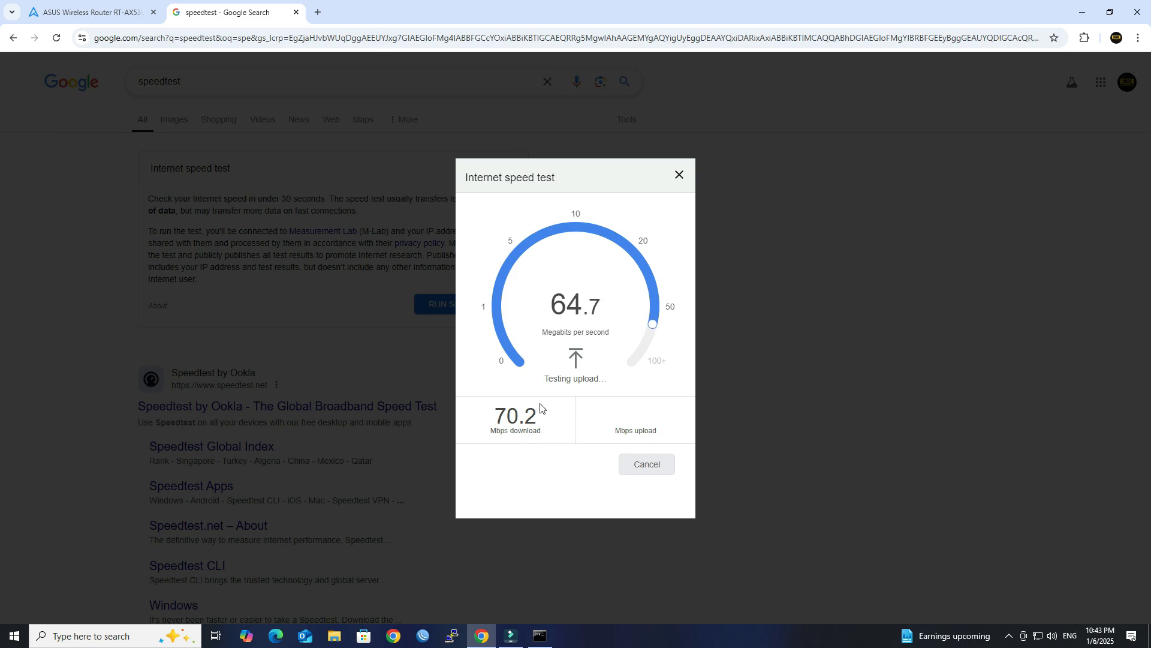
click(679, 176)
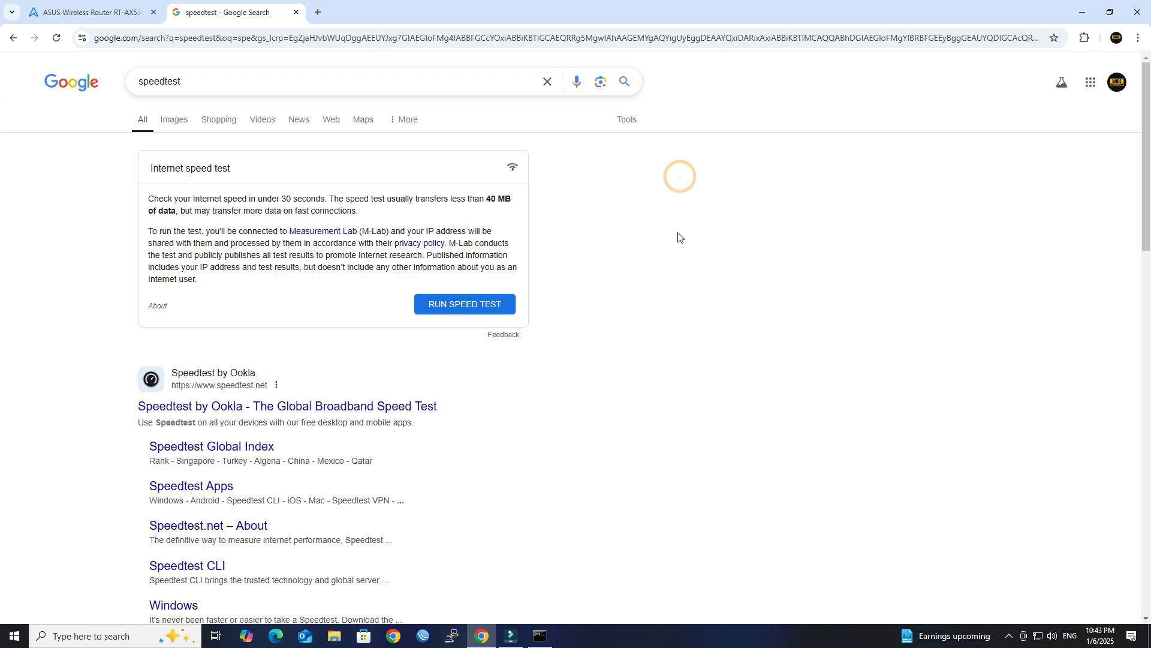
- Close the browser window and refresh the desktop
click(1138, 12)
right_click(620, 149)
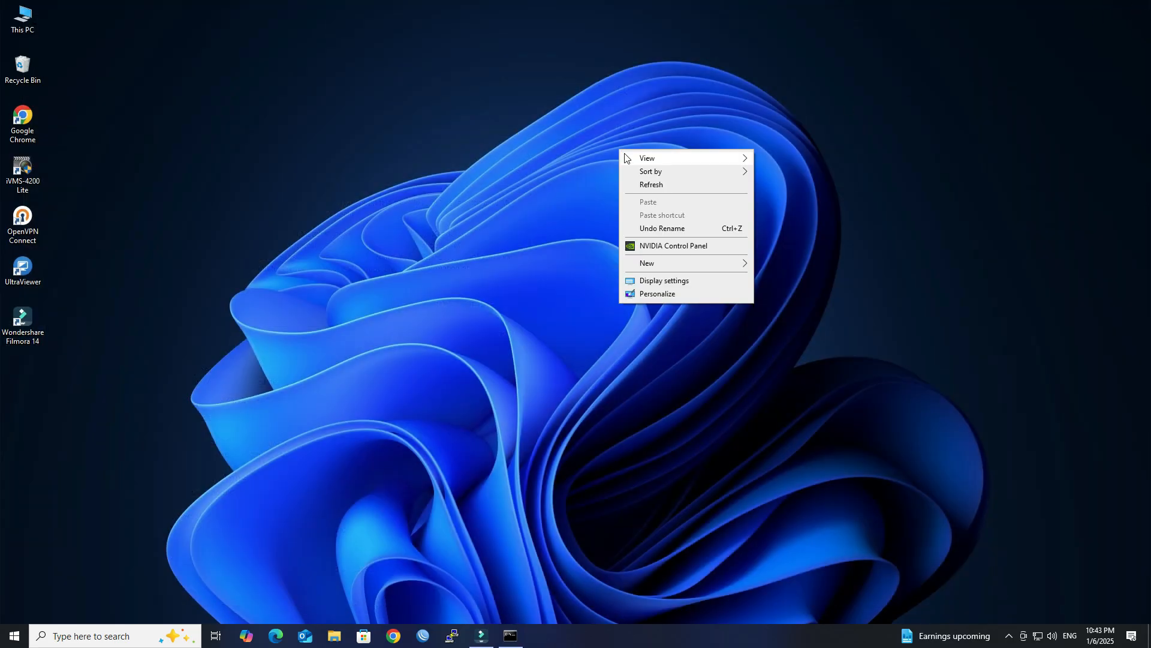
click(651, 183)
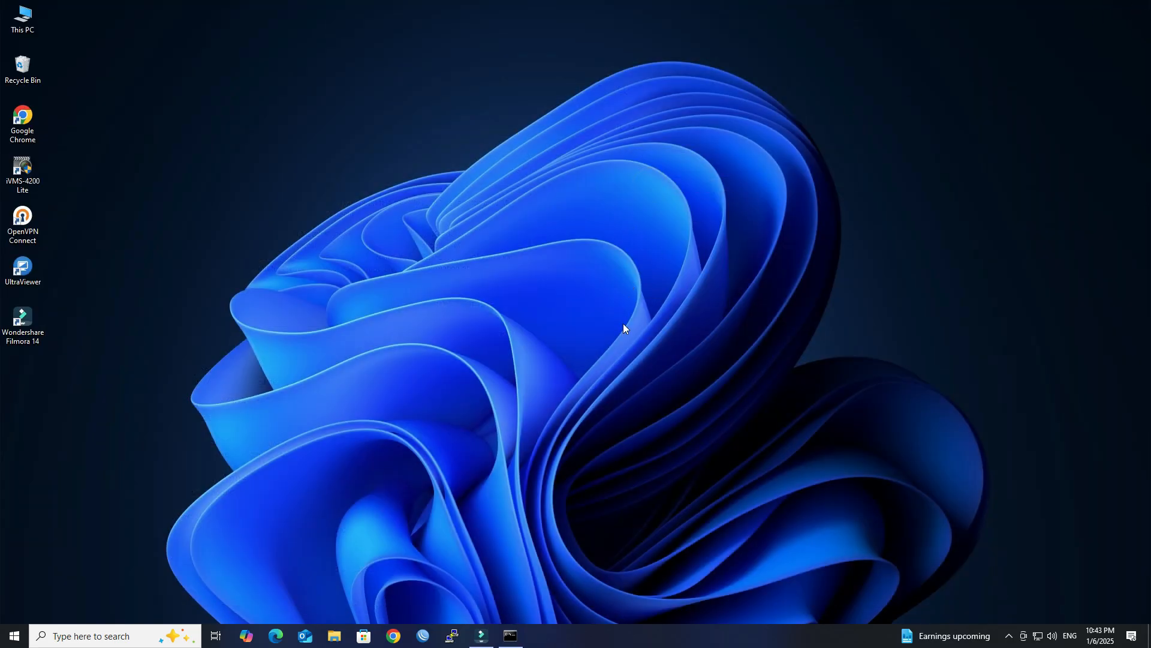